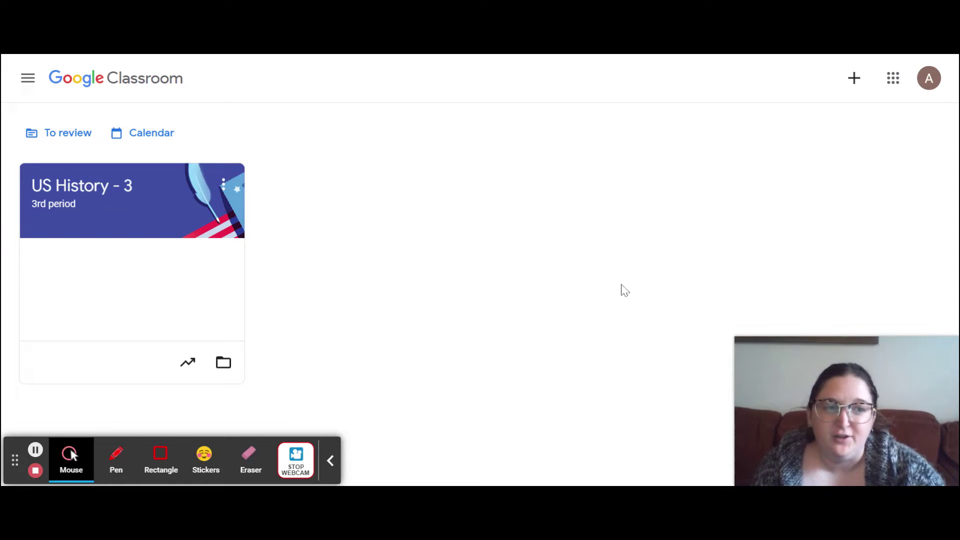
Draw a red Pen arrow pointing up at the plus sign for adding a class
left_click(115, 469)
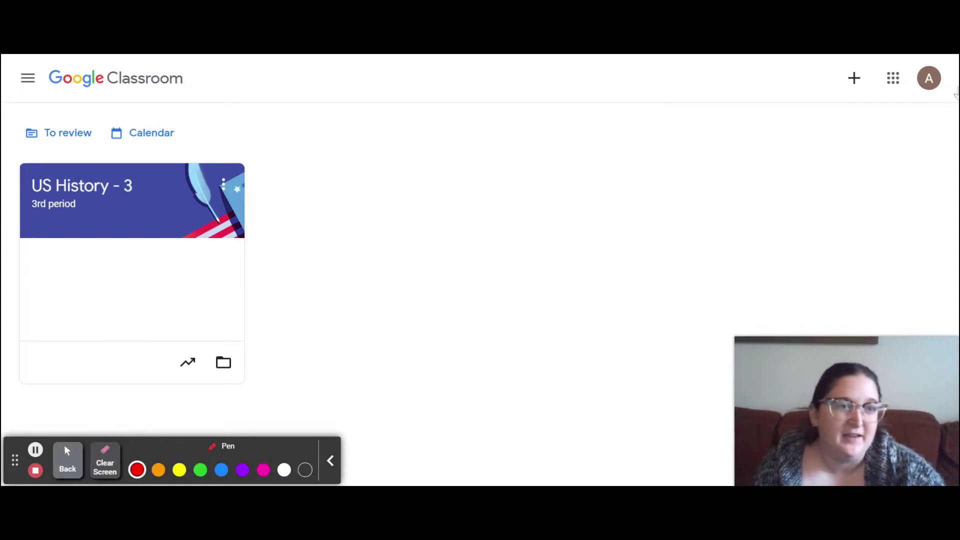
mouse_move(843, 107)
left_mouse_down()
mouse_move(870, 88)
mouse_move(877, 109)
left_mouse_up()
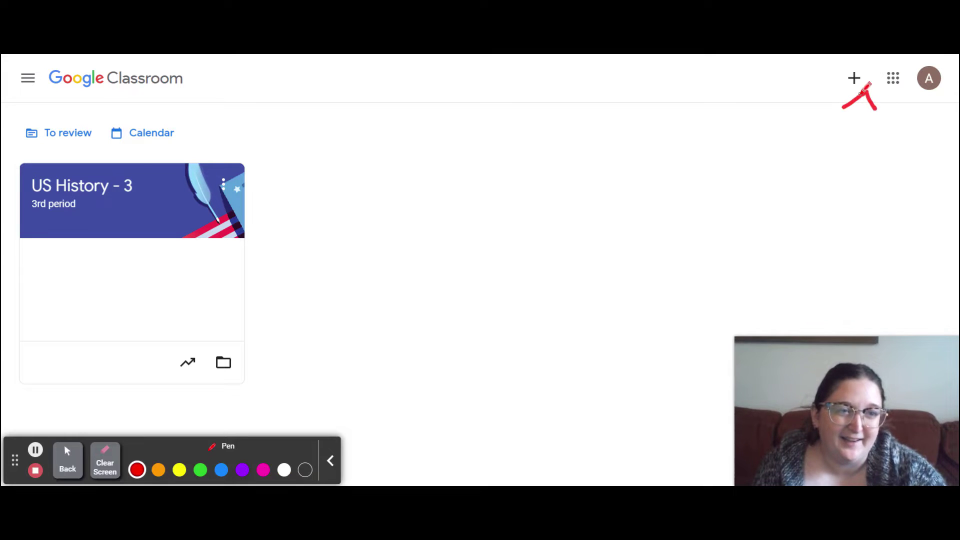
left_click_drag(865, 97, 867, 158)
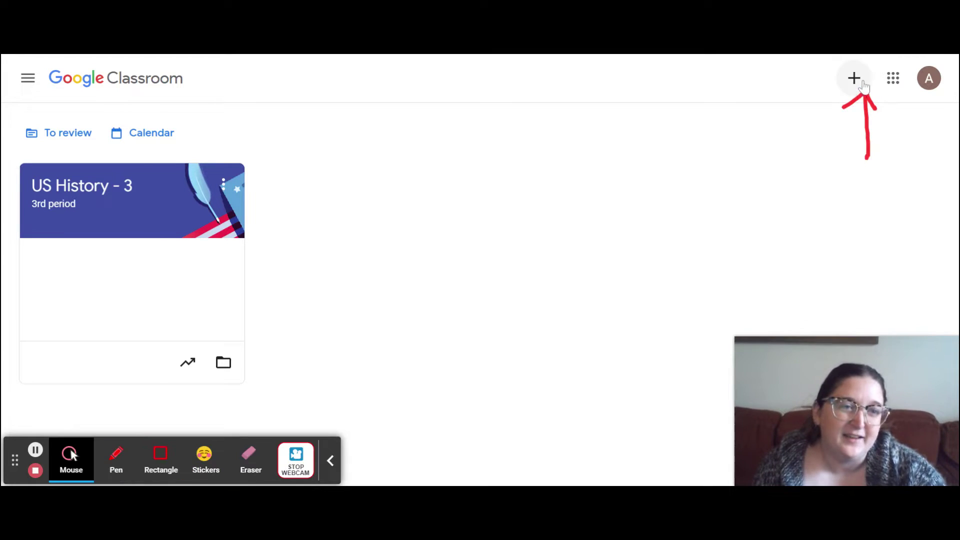
Start creating a class and acknowledge the notice about not using Classroom at a school with students
left_click(856, 83)
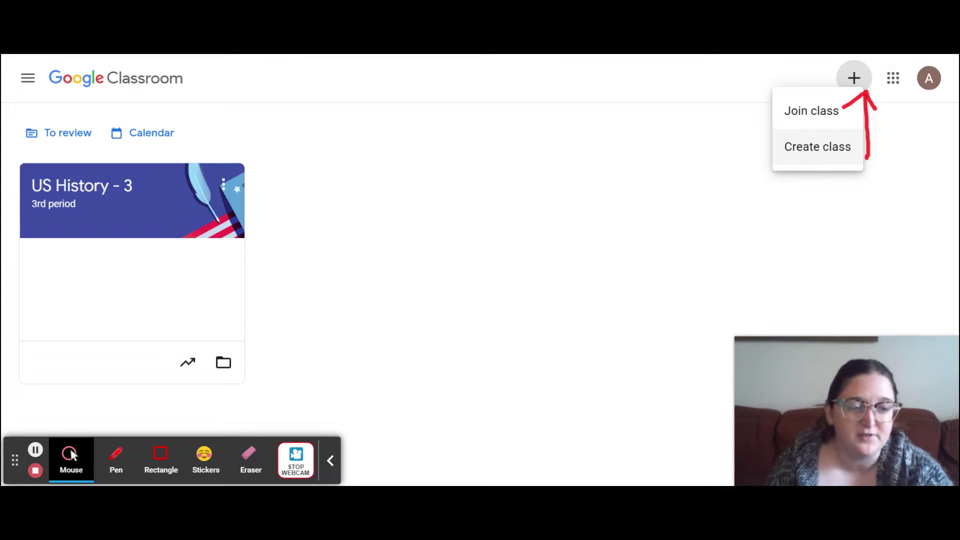
left_click(804, 148)
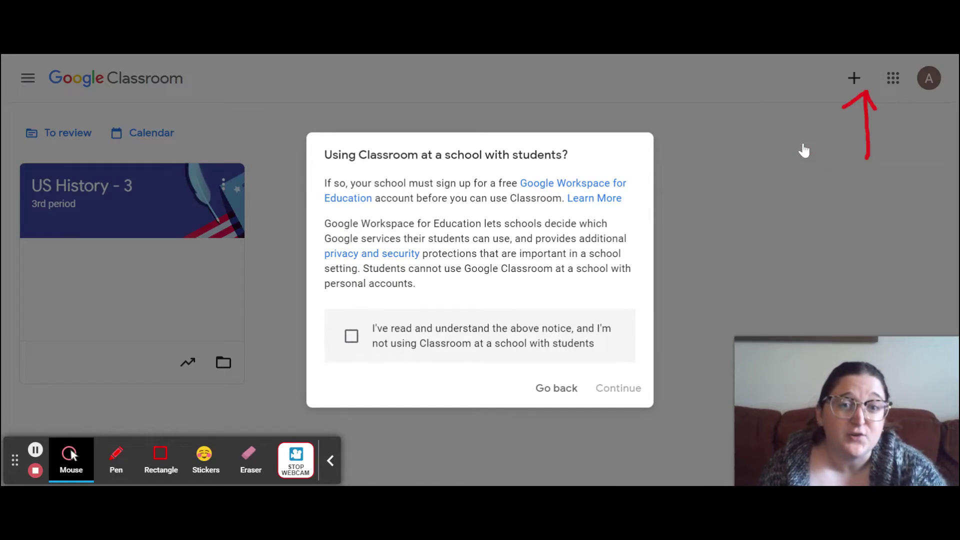
left_click(351, 337)
left_click(618, 388)
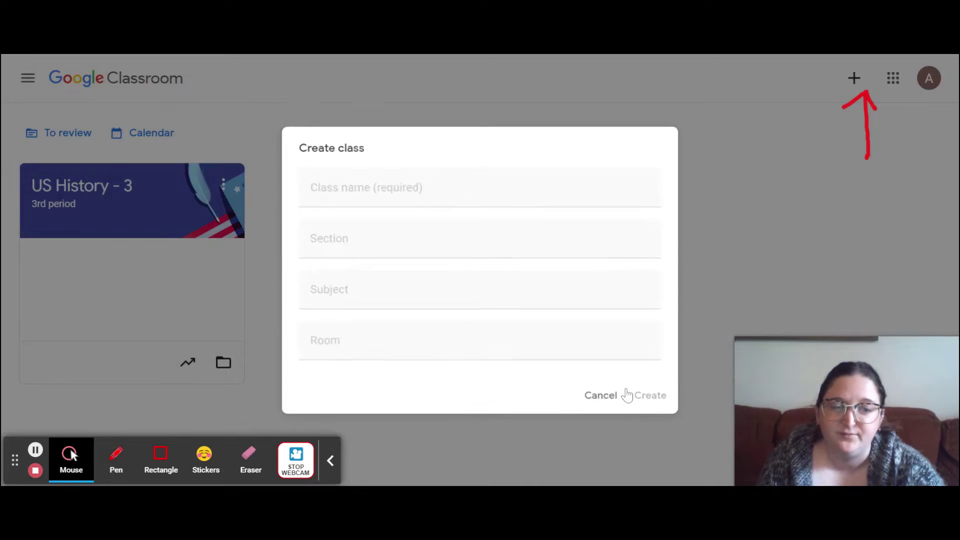
Name the new class US History - 5 and enter 5th period as its section
left_click(425, 172)
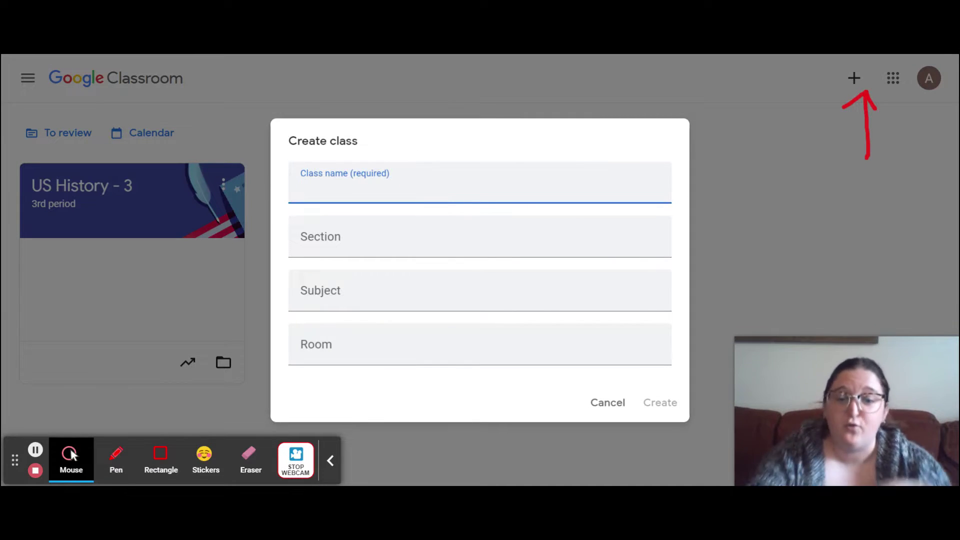
left_click(435, 160)
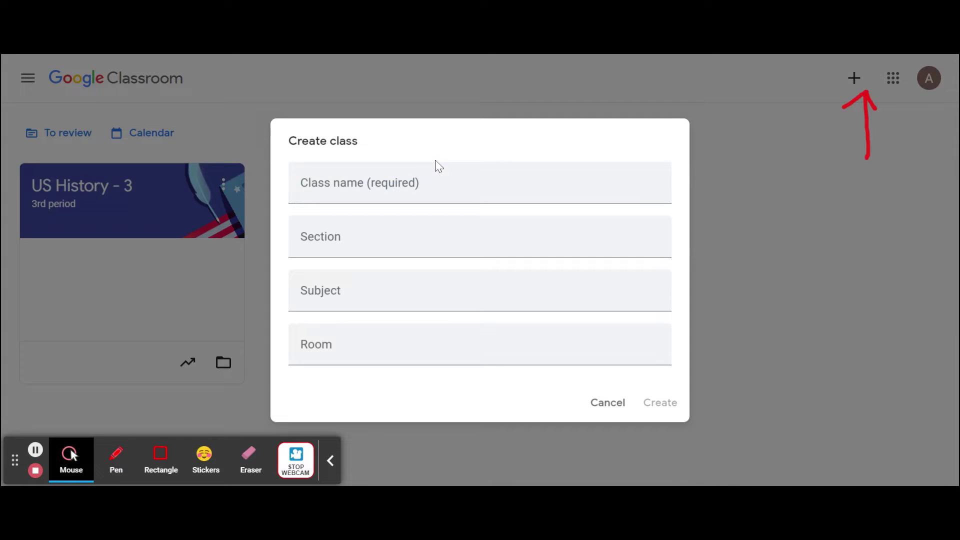
left_click(439, 168)
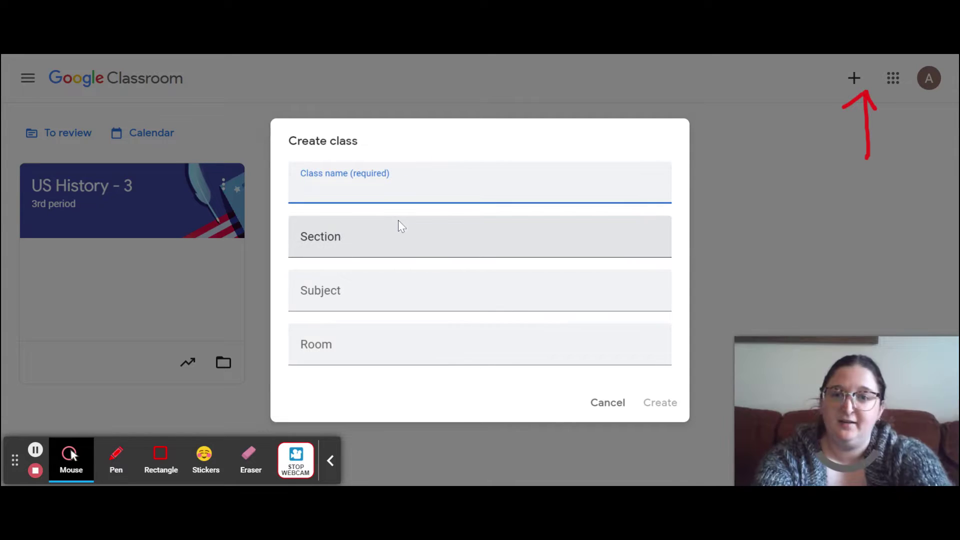
type("U")
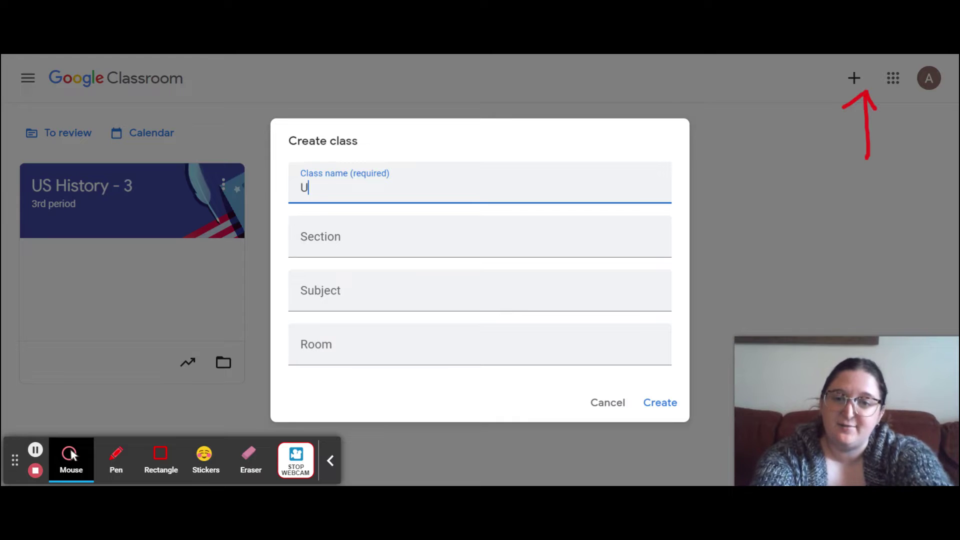
type("S History - 5")
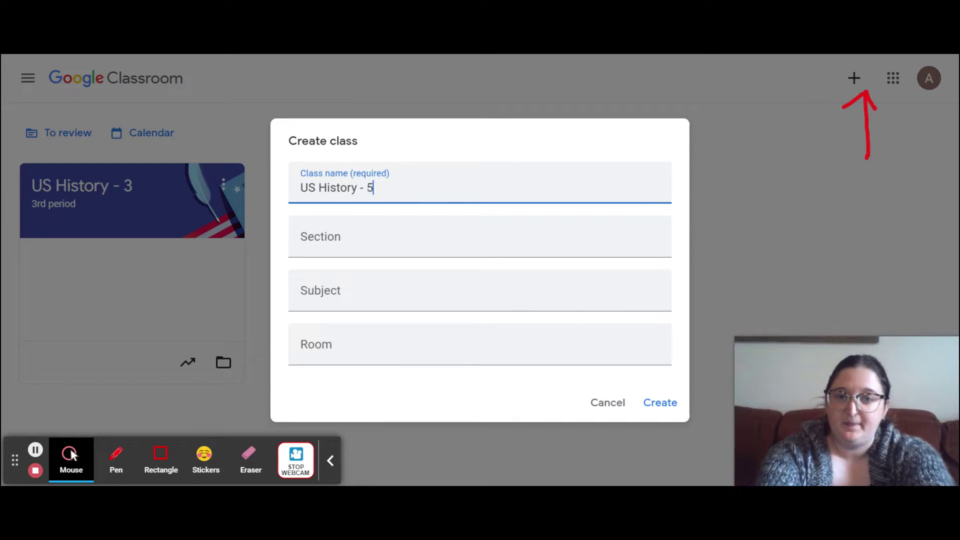
key("Tab")
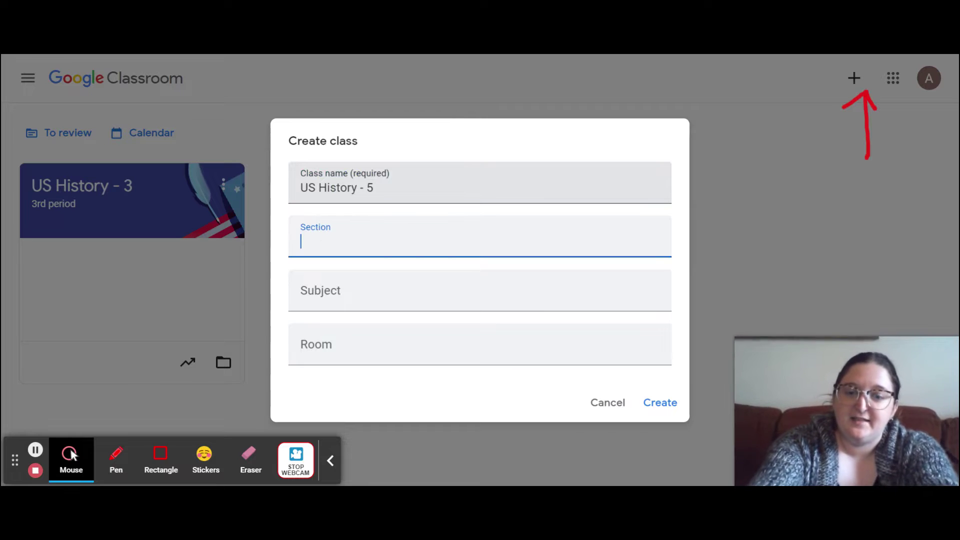
type("5th period")
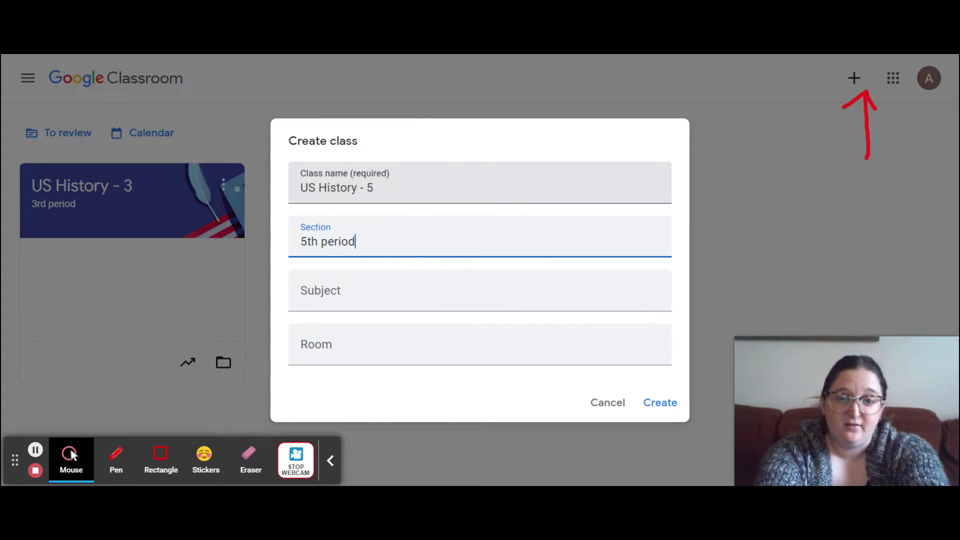
Set the subject to US History and the room to 1, and create the class
key("Tab")
type("US H")
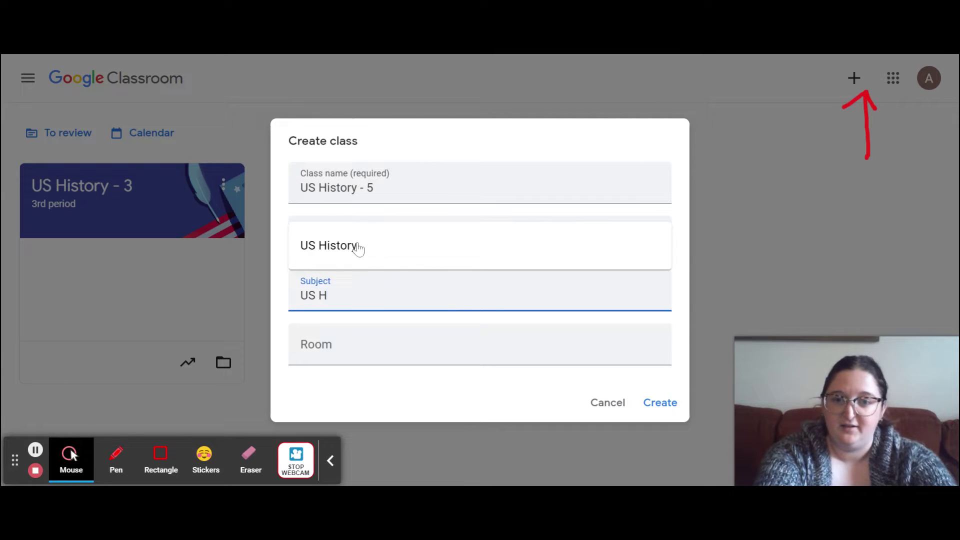
left_click(358, 248)
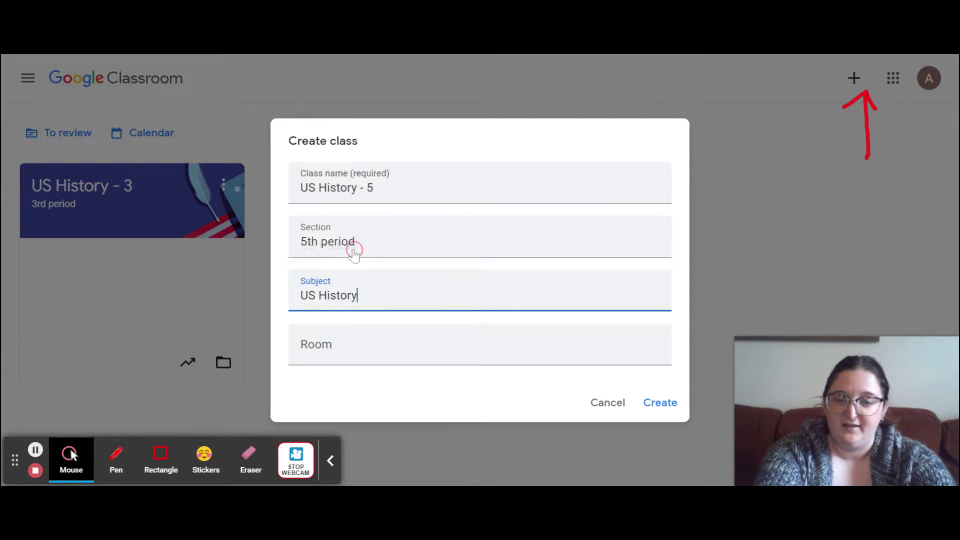
left_click(350, 350)
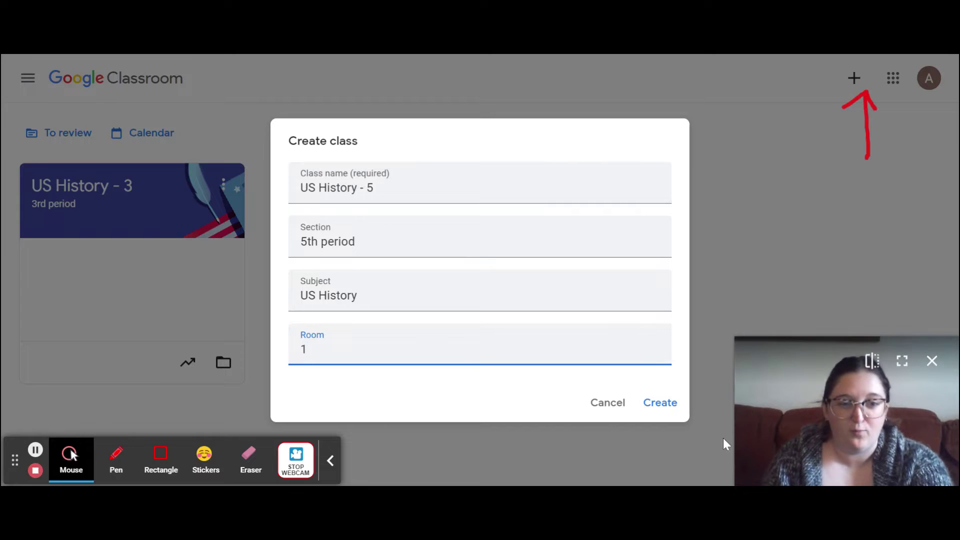
left_click(672, 405)
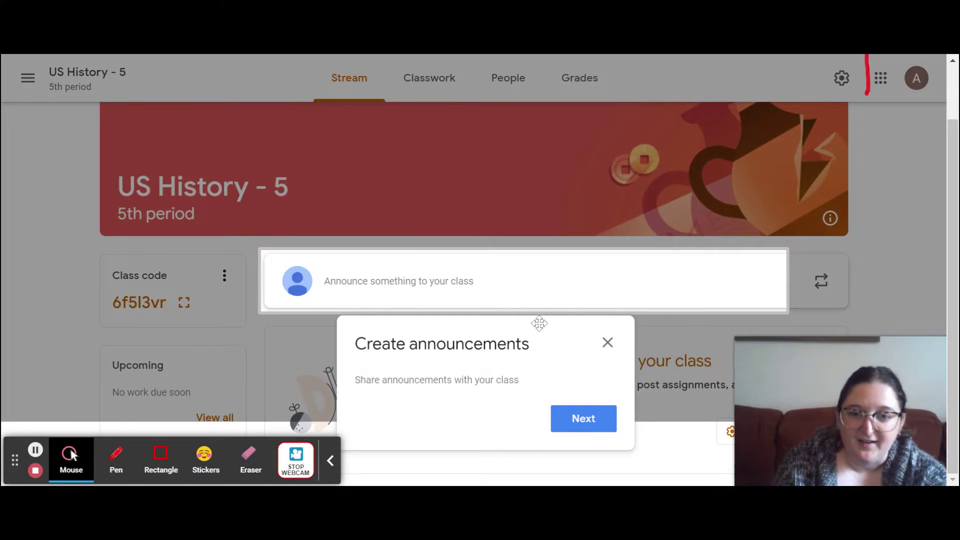
Dismiss the announcements tip, look through the Grades, People, Classwork and Stream pages, and show the class information below the banner
left_click(607, 343)
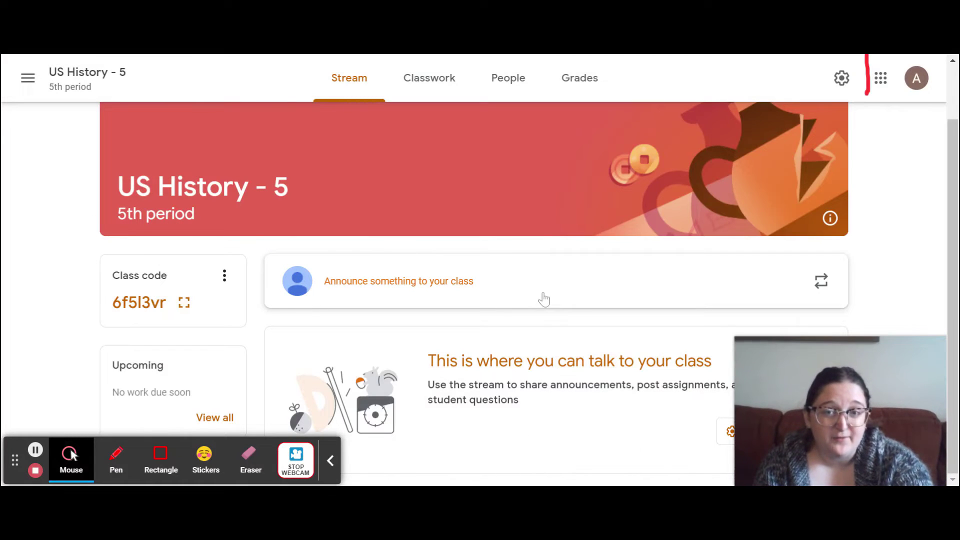
left_click(570, 77)
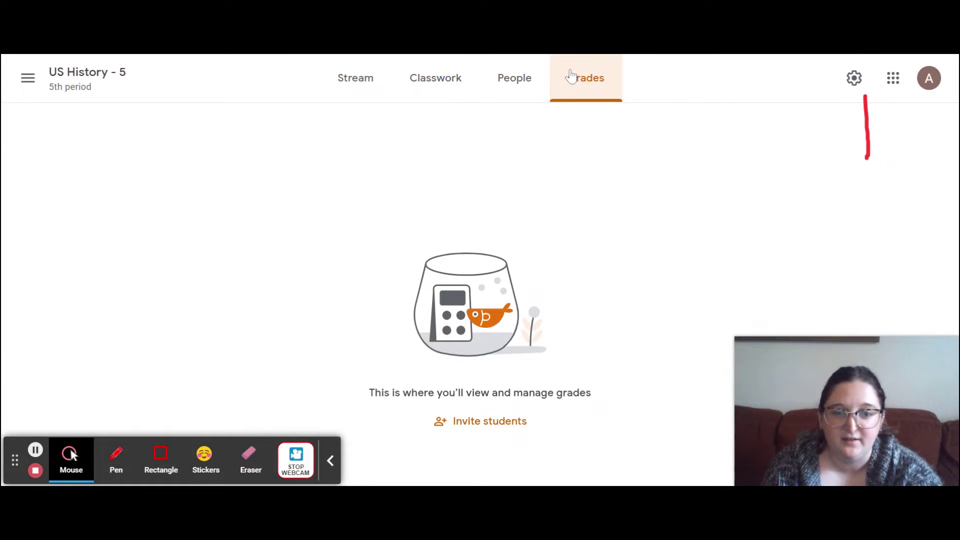
left_click(504, 92)
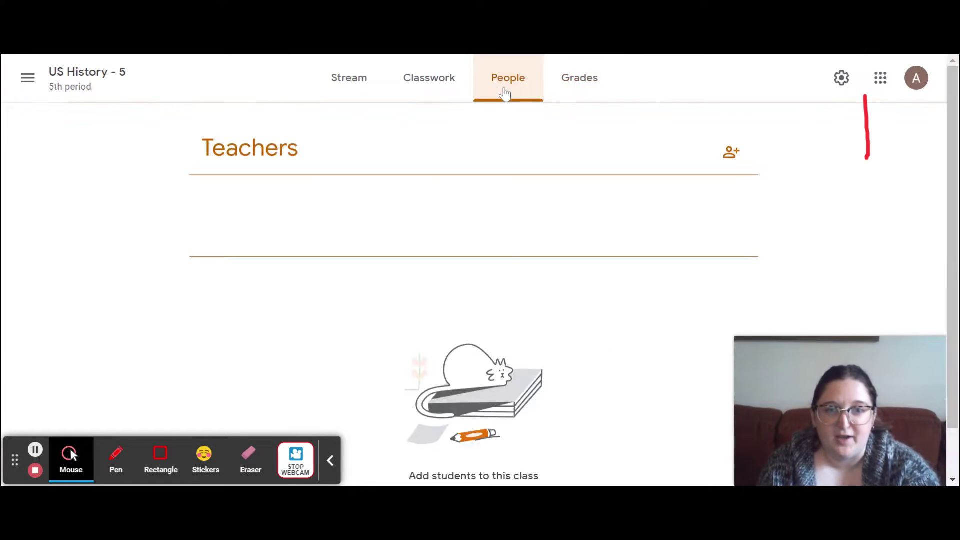
left_click(449, 95)
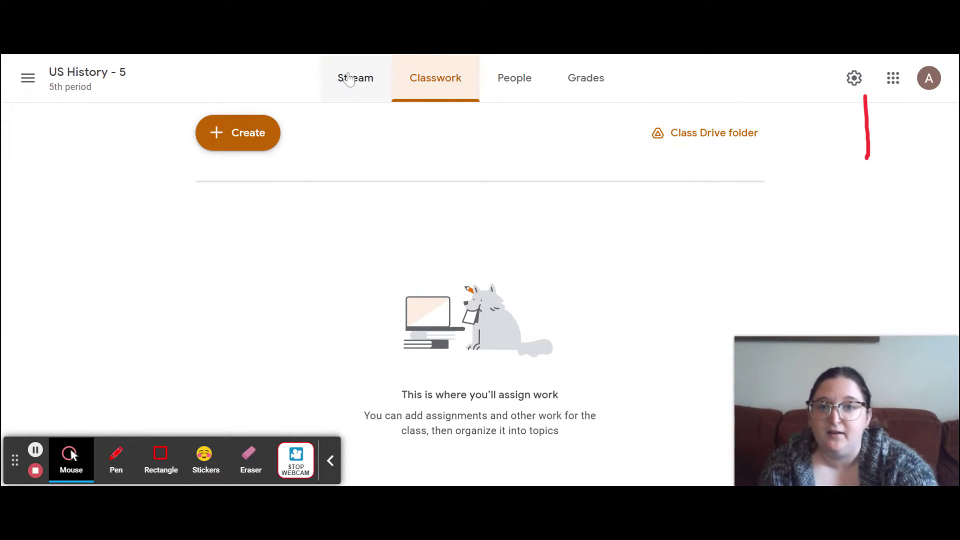
left_click(349, 79)
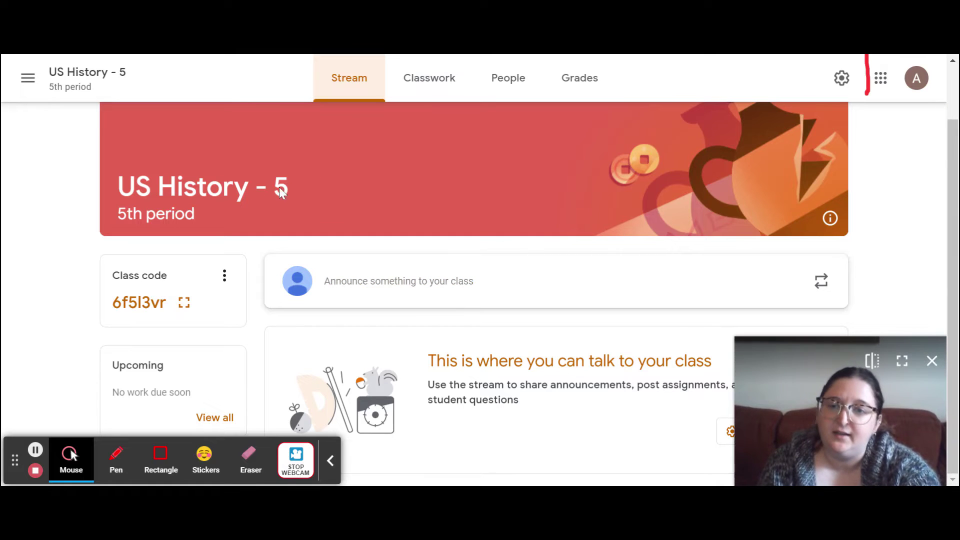
left_click(830, 220)
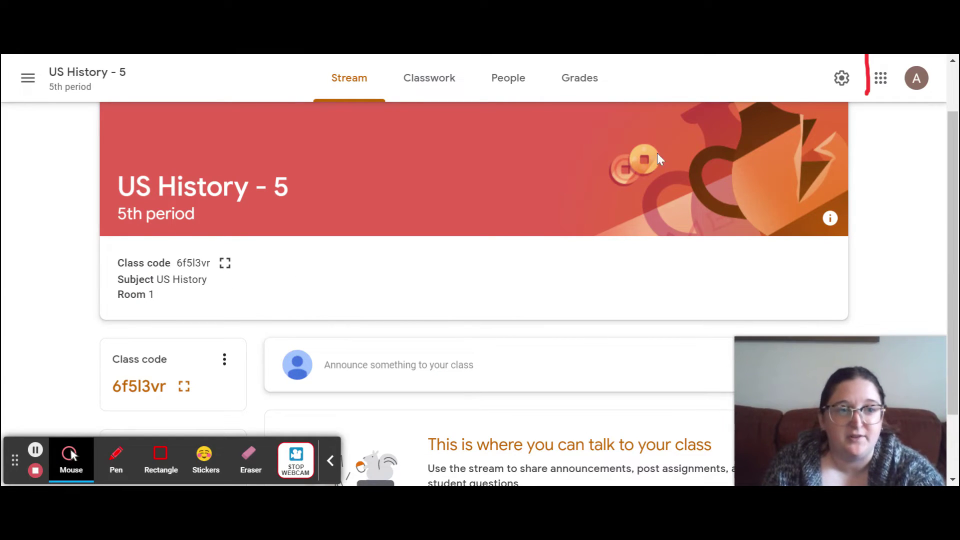
Open the class settings and examine the class details and the options for managing invite codes
left_click(841, 84)
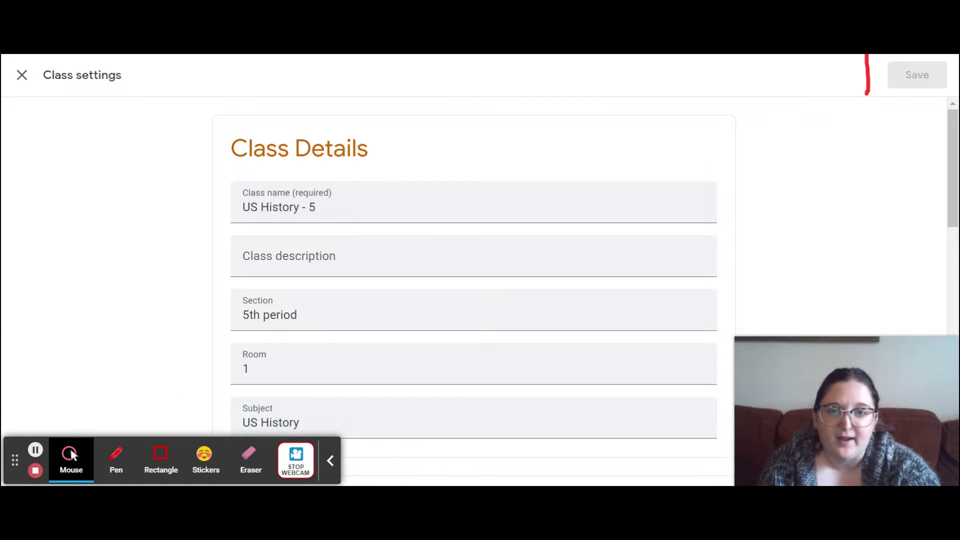
scroll(953, 146, "down", 3)
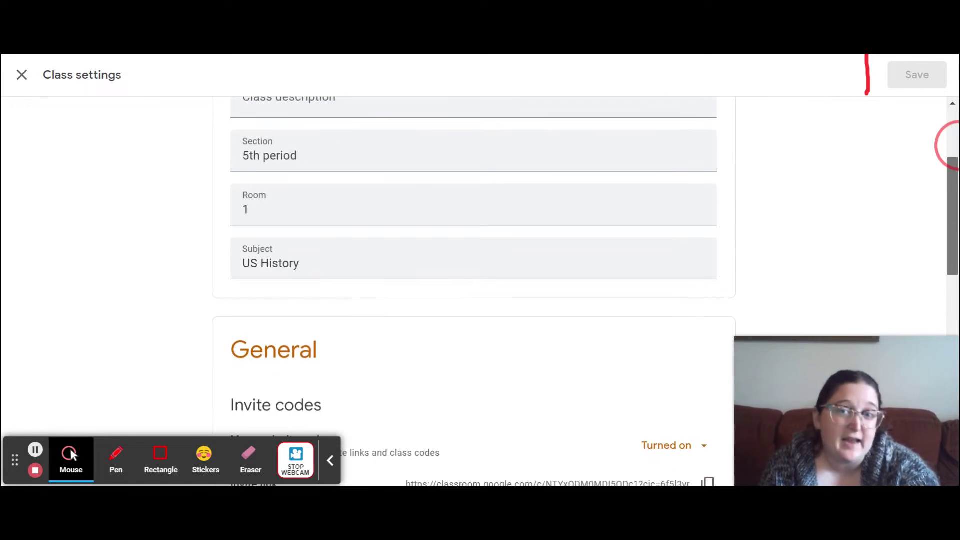
mouse_move(956, 199)
left_mouse_down()
mouse_move(956, 163)
mouse_move(952, 286)
mouse_move(952, 270)
left_mouse_up()
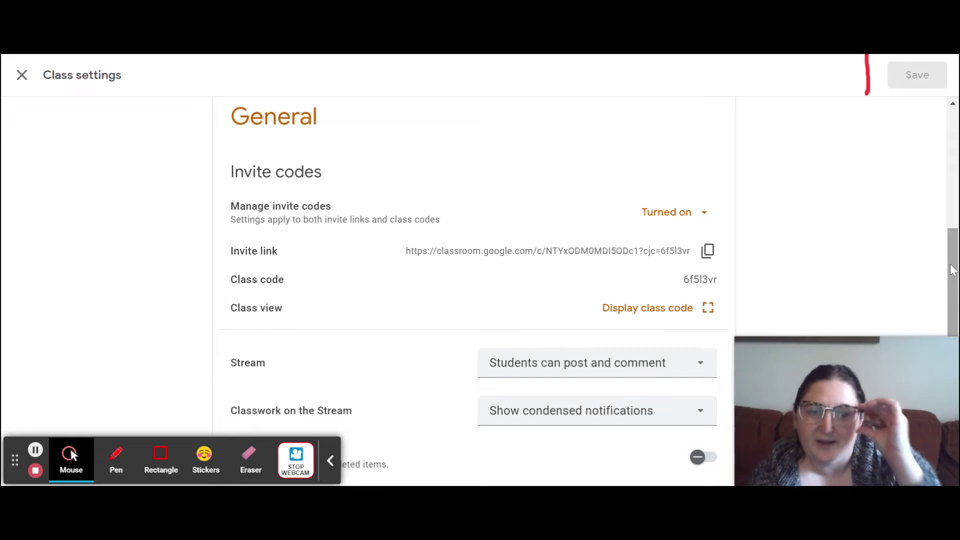
left_click(683, 223)
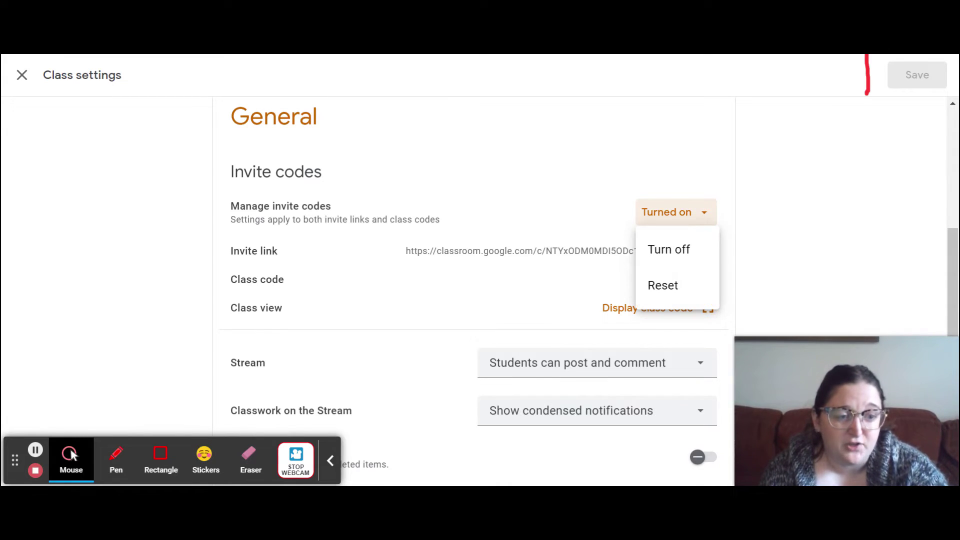
left_click(683, 223)
Examine the choices for student posting on the Stream and for classwork notifications on the Stream
left_click_drag(950, 268, 955, 322)
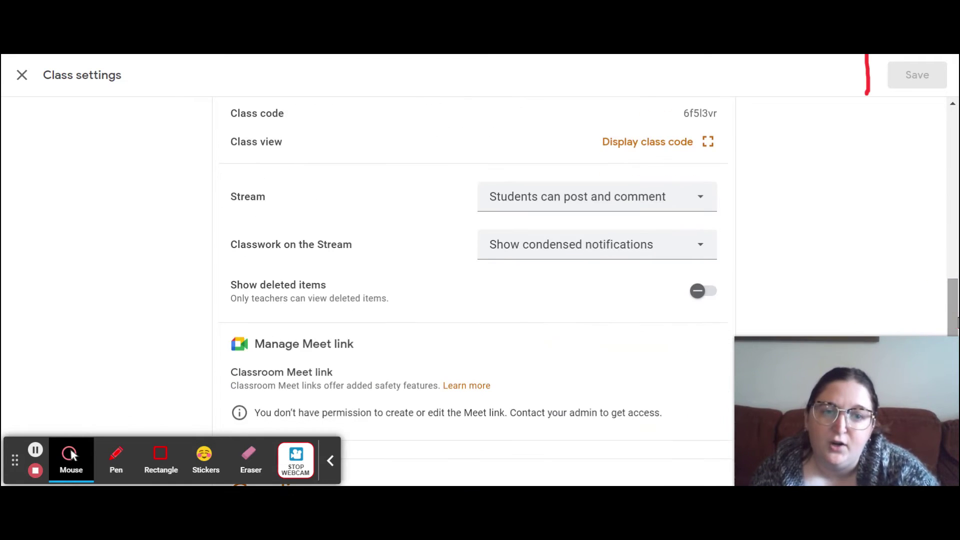
left_click(558, 205)
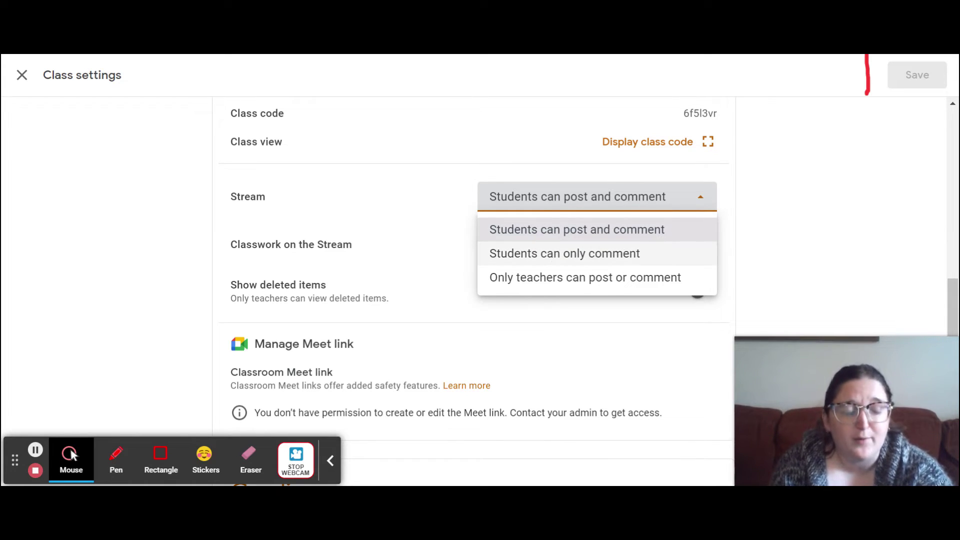
left_click(595, 200)
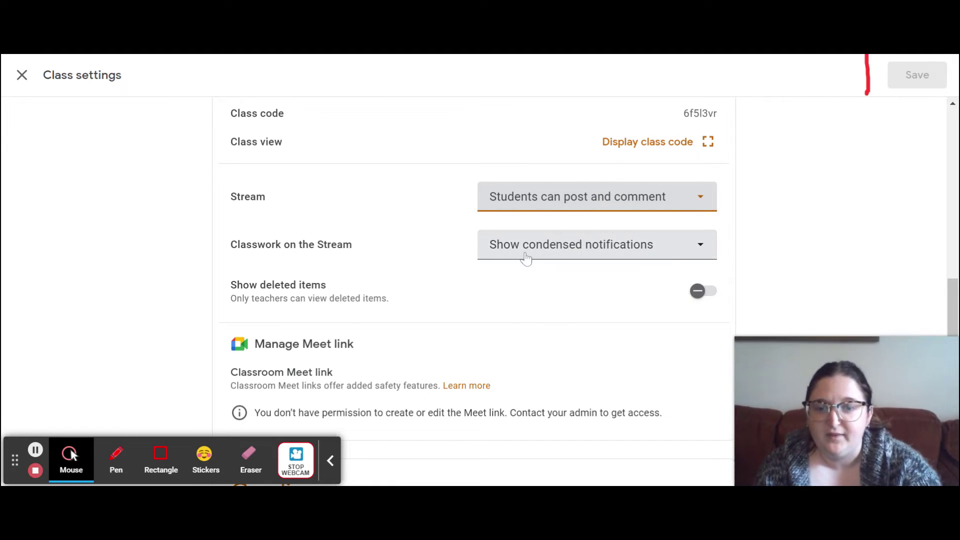
left_click(629, 261)
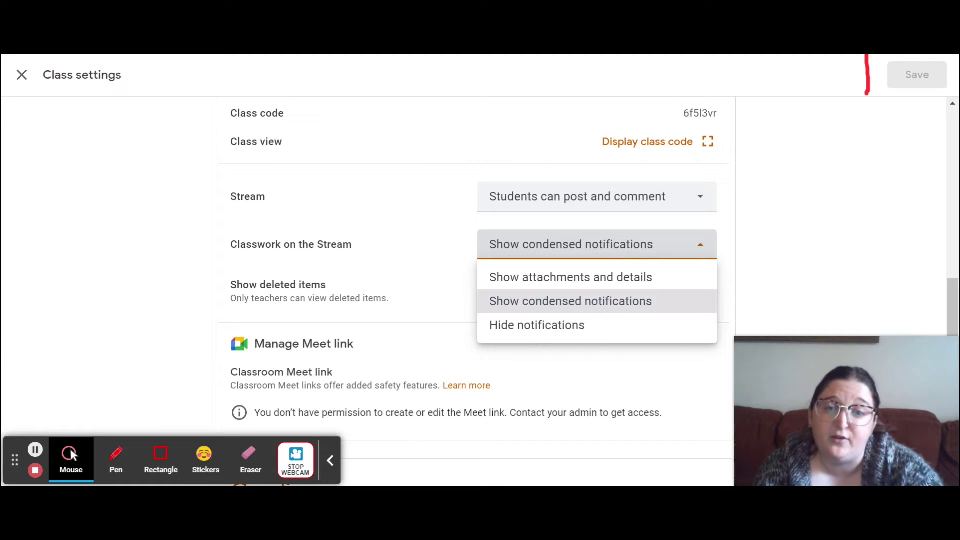
left_click(629, 253)
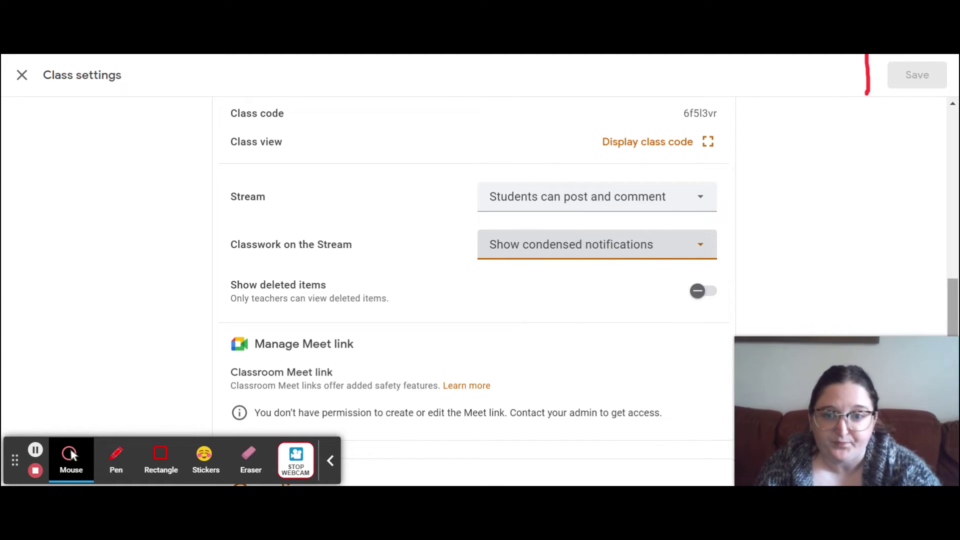
Circle the Show deleted items setting in red with the Pen annotation tool
mouse_move(940, 349)
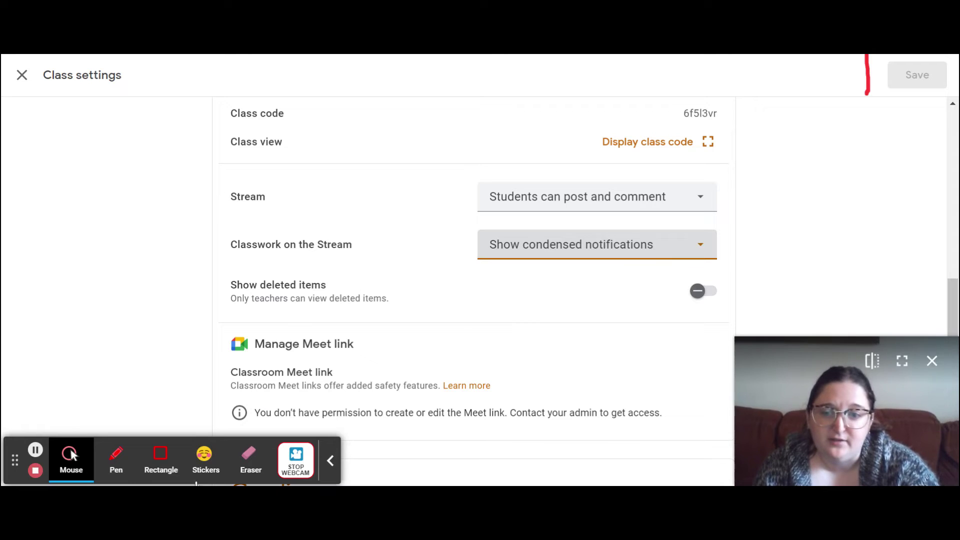
left_click(116, 453)
mouse_move(367, 266)
left_mouse_down()
mouse_move(296, 263)
mouse_move(236, 298)
mouse_move(376, 300)
mouse_move(381, 269)
mouse_move(365, 269)
left_mouse_up()
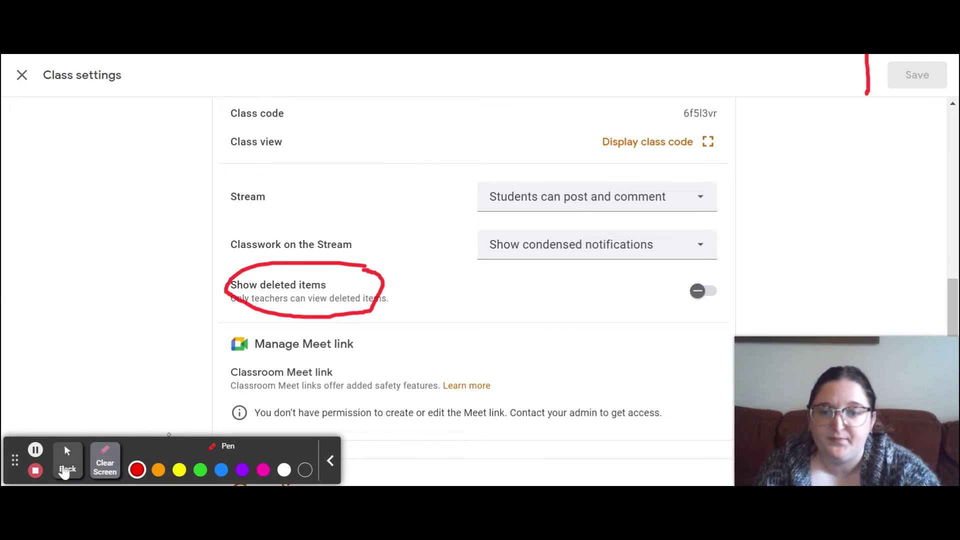
left_click(65, 469)
Set the overall grade calculation in the Grading settings to Weighted by category
left_click_drag(954, 301, 957, 380)
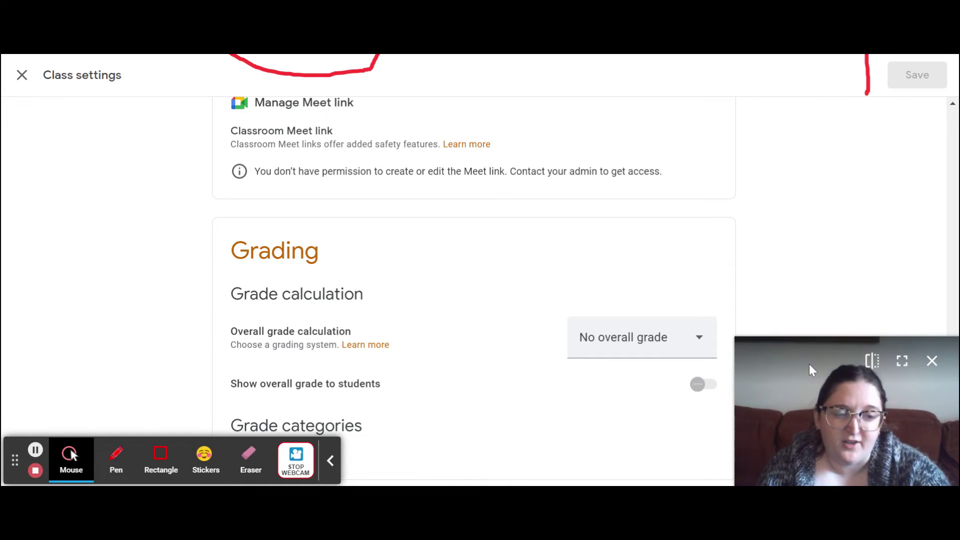
left_click_drag(782, 166, 783, 172)
left_click(582, 305)
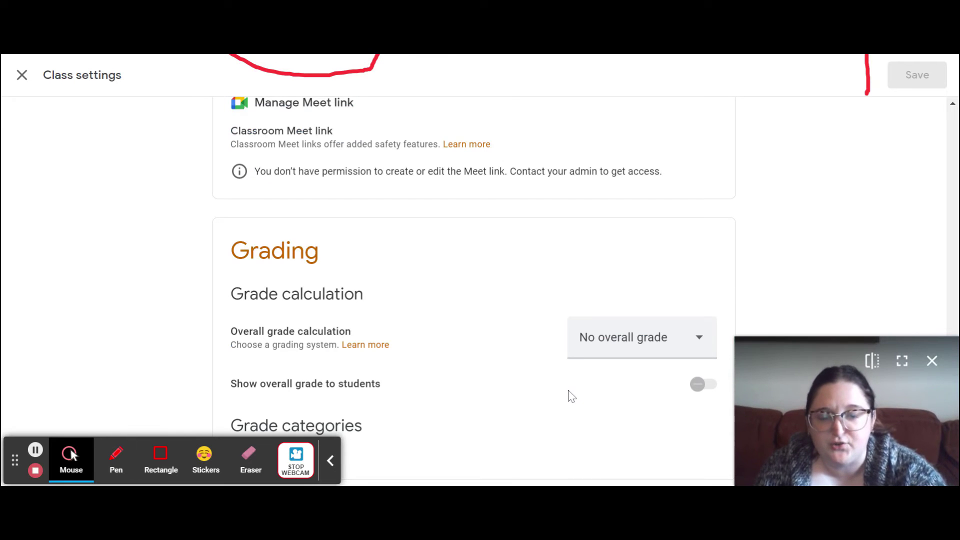
left_click(633, 353)
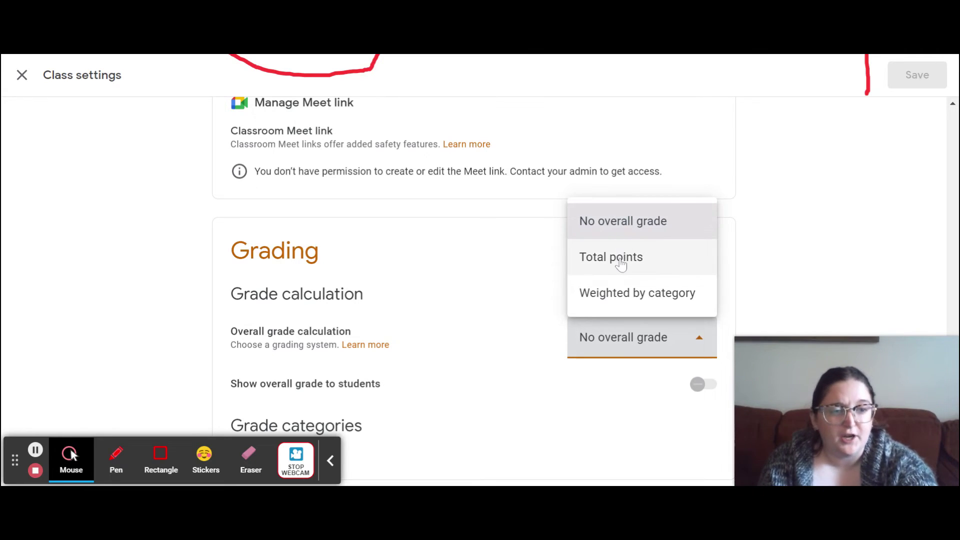
left_click(619, 301)
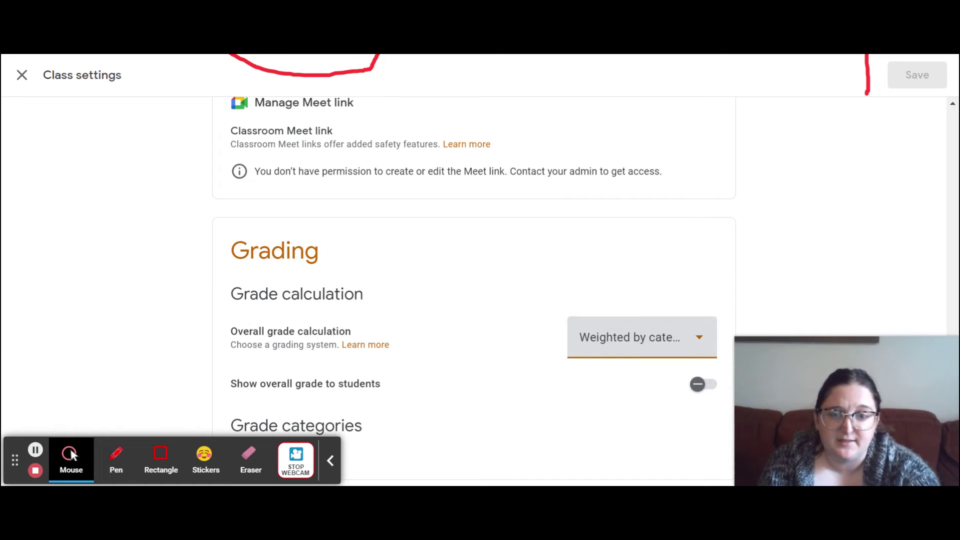
Turn off the webcam overlay and move the annotation toolbar clear of the Grade categories section
left_click(296, 460)
left_click_drag(956, 429, 956, 440)
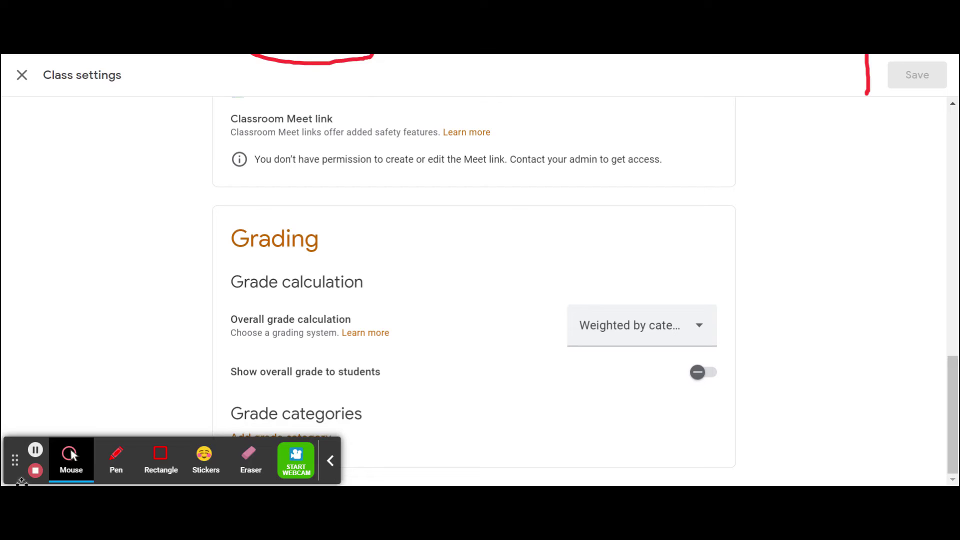
left_click_drag(18, 468, 25, 224)
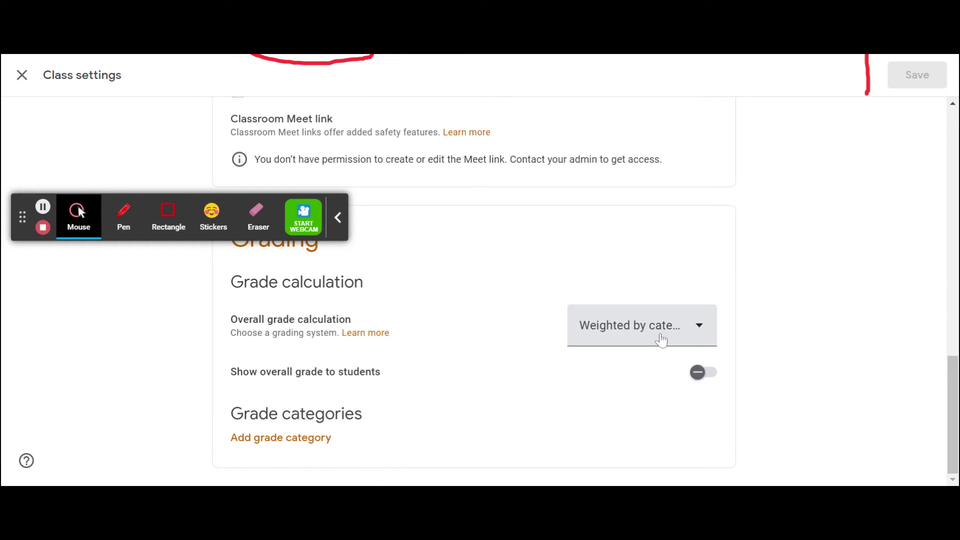
Add a grade category named Test with a percentage of 40%
left_click(309, 439)
left_click_drag(945, 394, 946, 421)
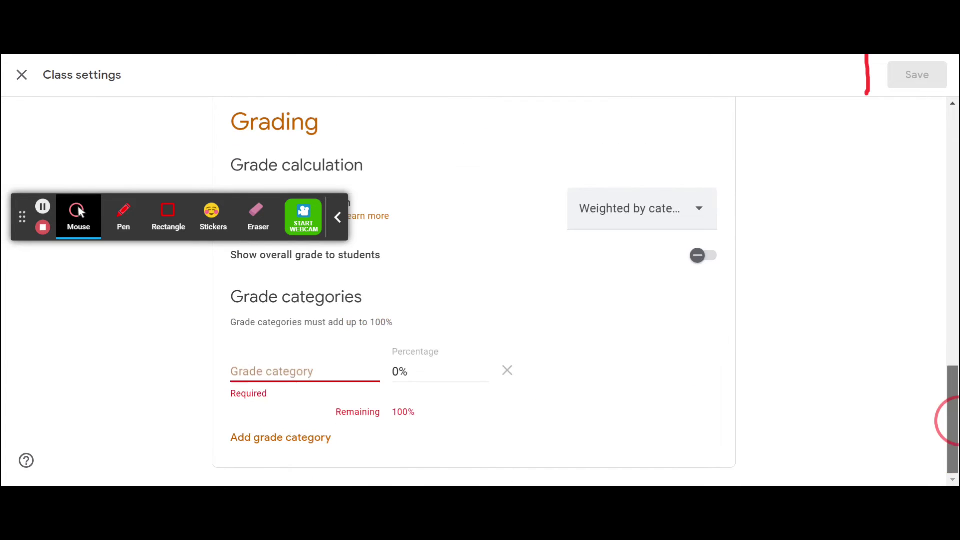
left_click(290, 371)
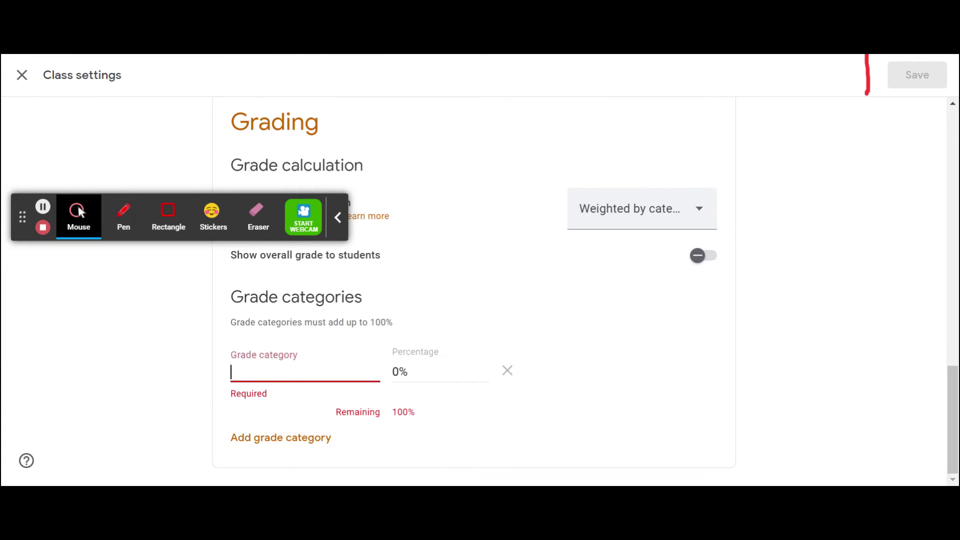
type("Test")
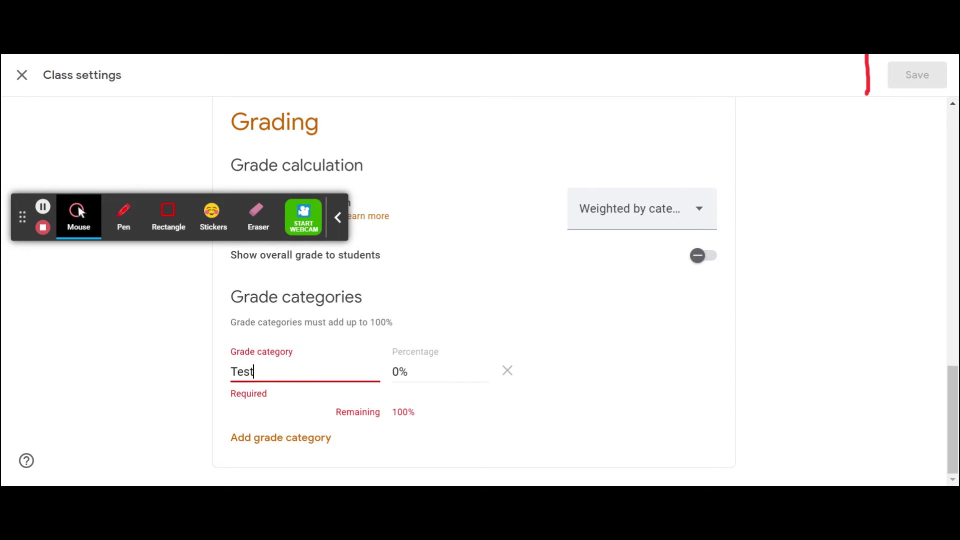
key("Tab")
type("4")
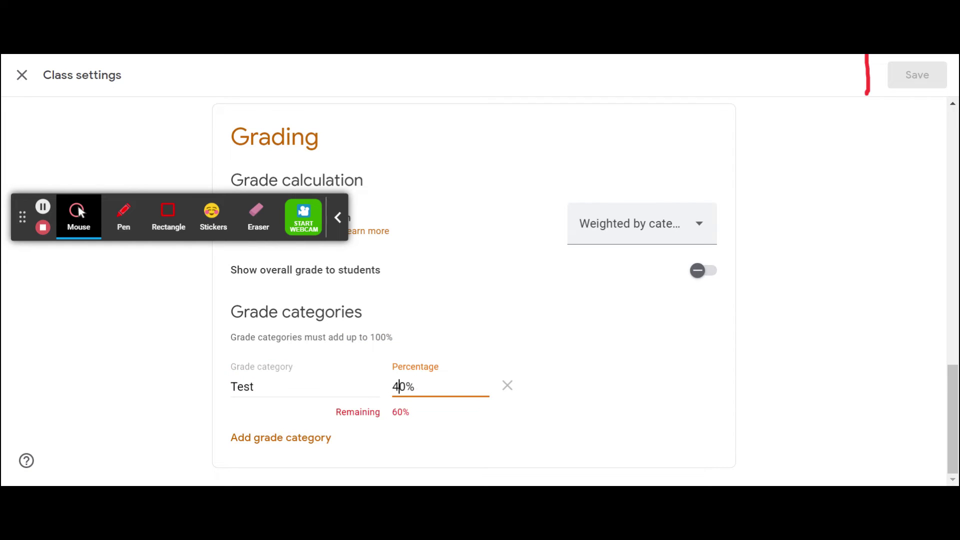
Add a second grade category named Quiz with a percentage of 30%
left_click(285, 441)
type("Quizze")
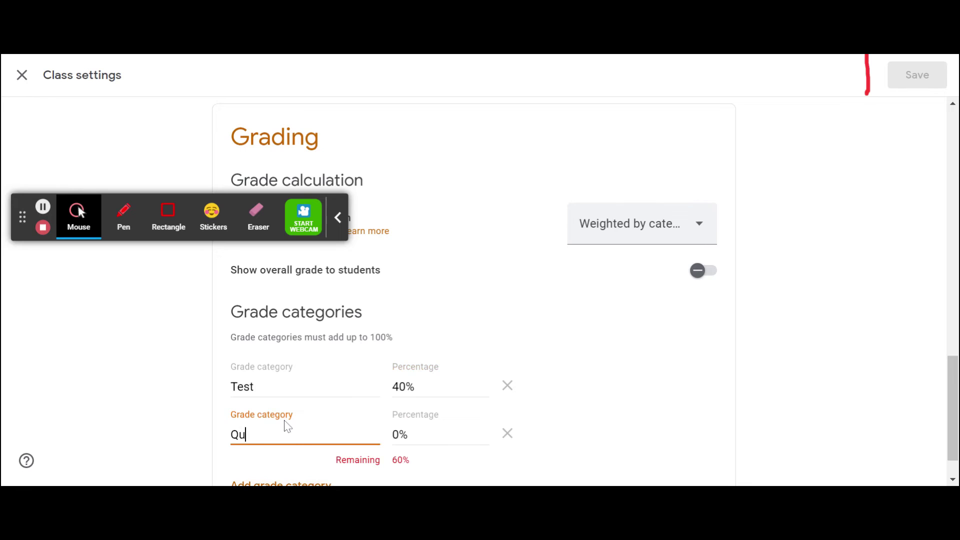
key("BackSpace")
key("BackSpace")
left_click(393, 448)
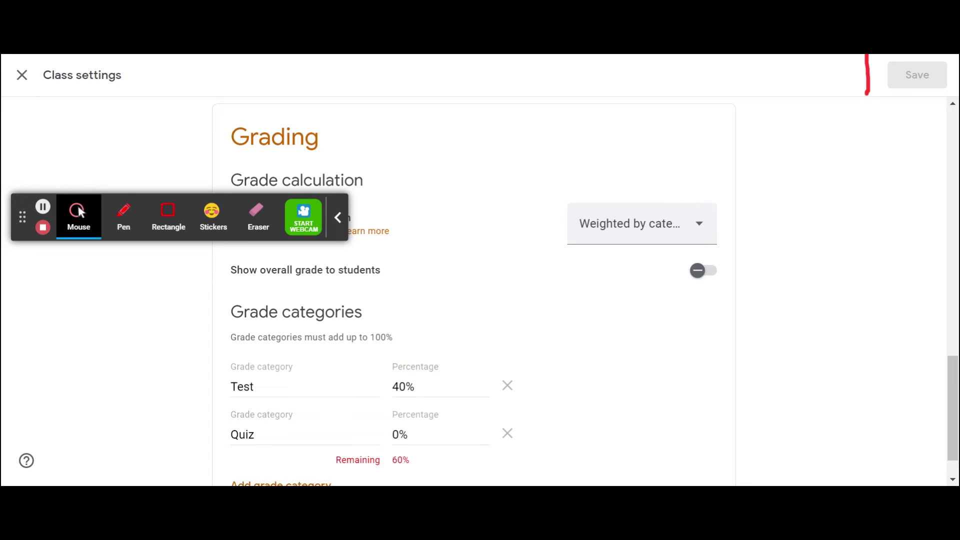
left_click(395, 435)
type("3")
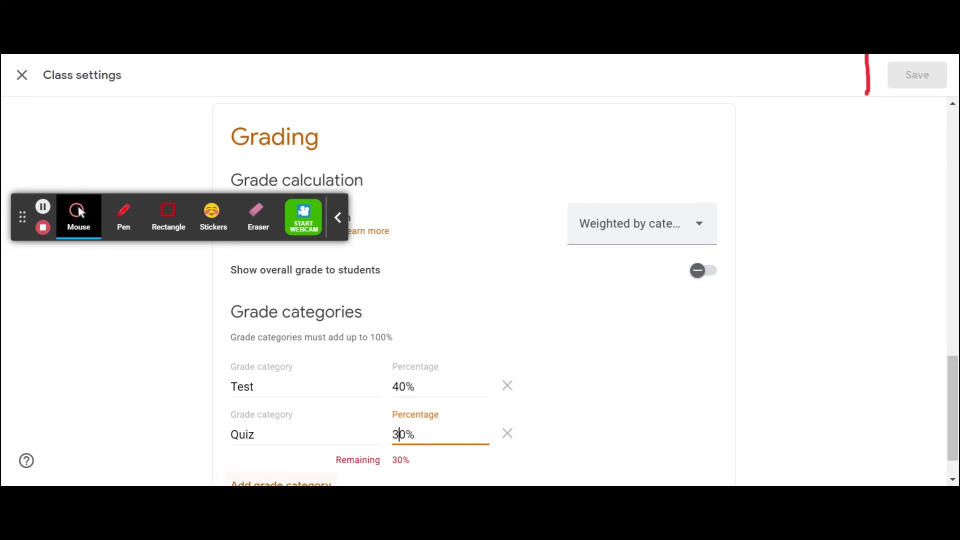
Add a third grade category named Assignment at 30% and save the class settings
left_click(290, 481)
type("Assi")
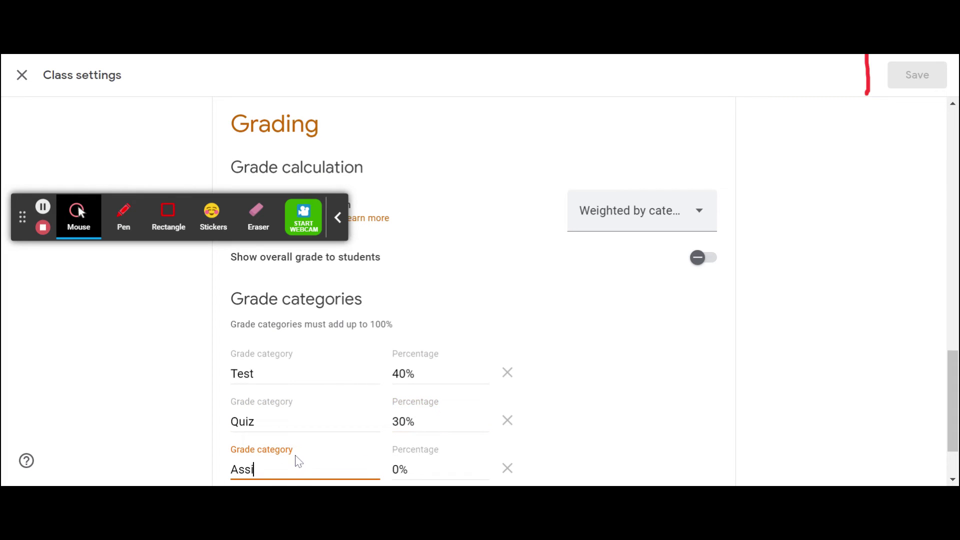
type("gnment")
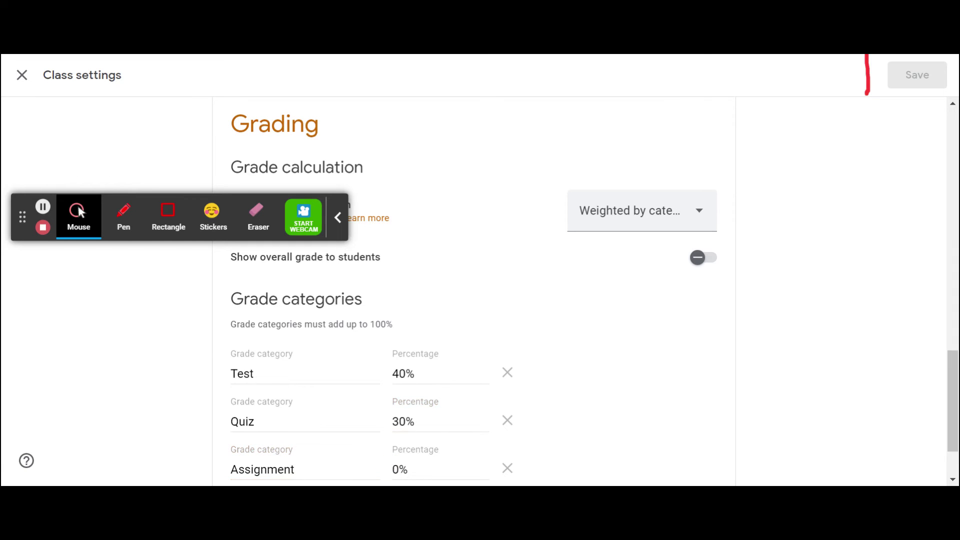
left_click(392, 470)
type("3")
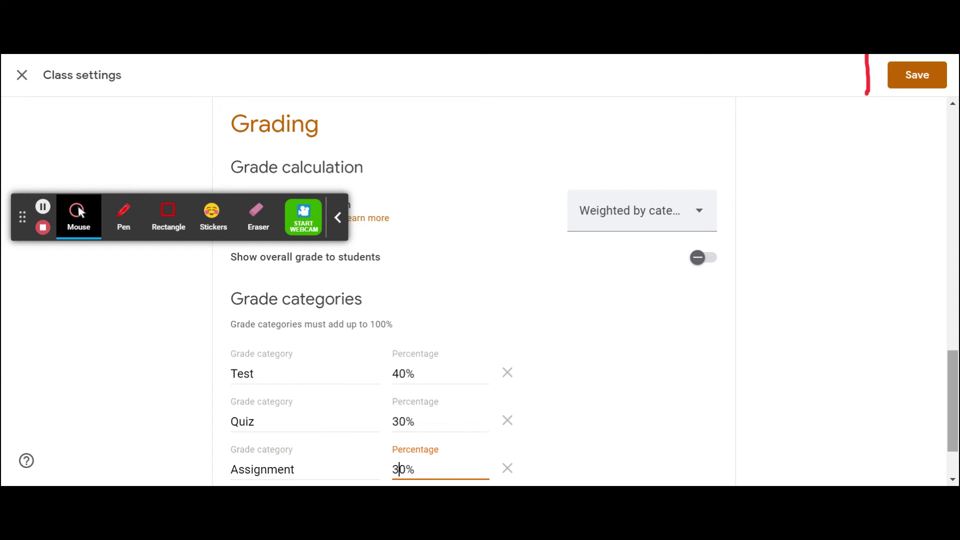
left_click_drag(954, 388, 953, 406)
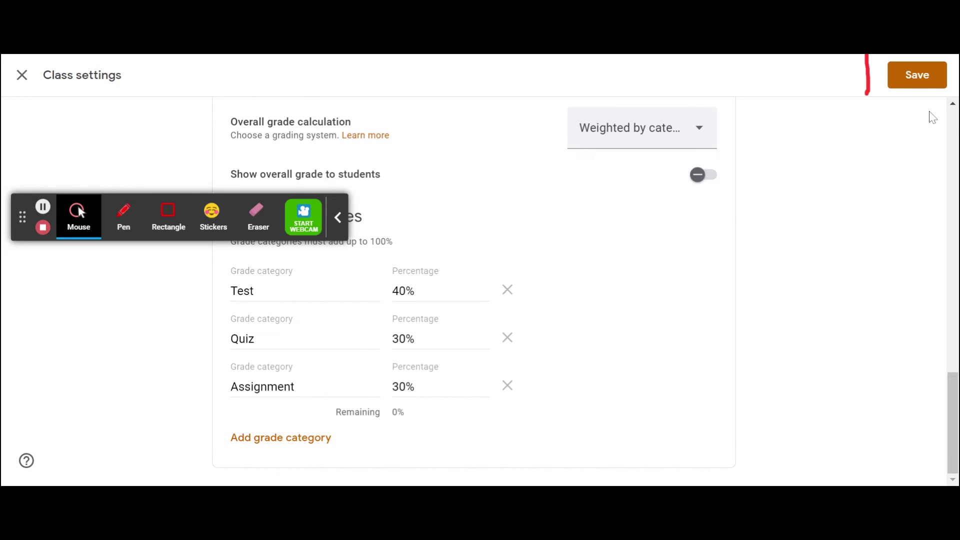
left_click(918, 75)
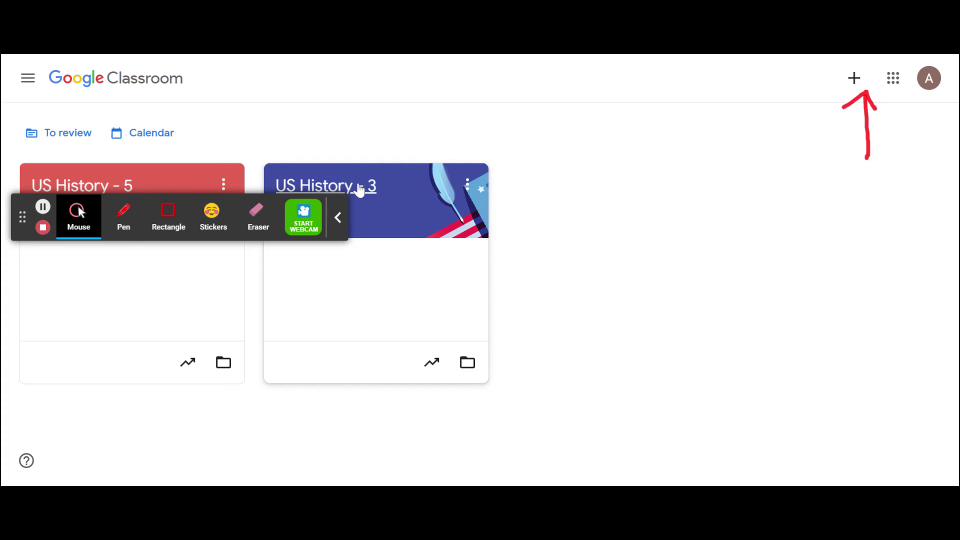
Open the US History - 3 class and examine the header image and theme color options, leaving them without changes
left_click(358, 189)
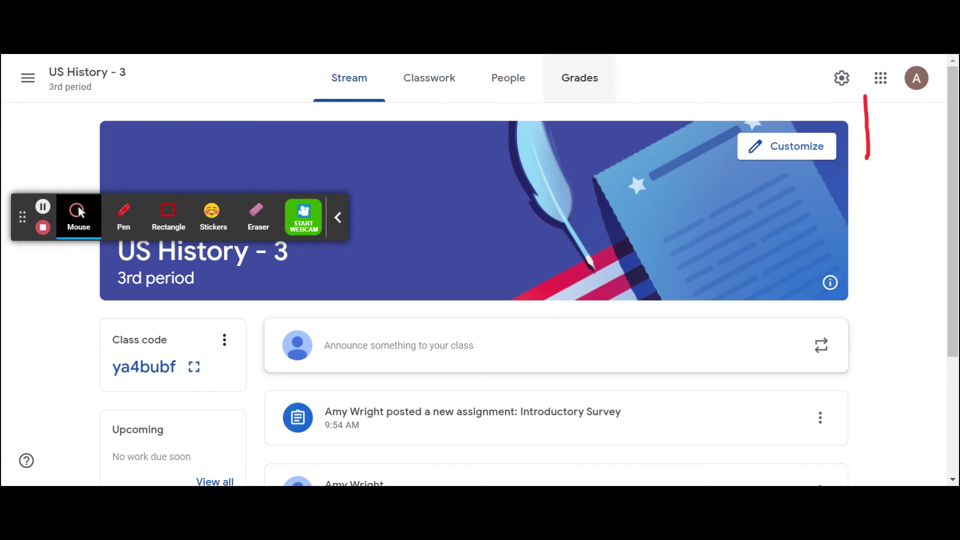
left_click_drag(953, 255, 927, 259)
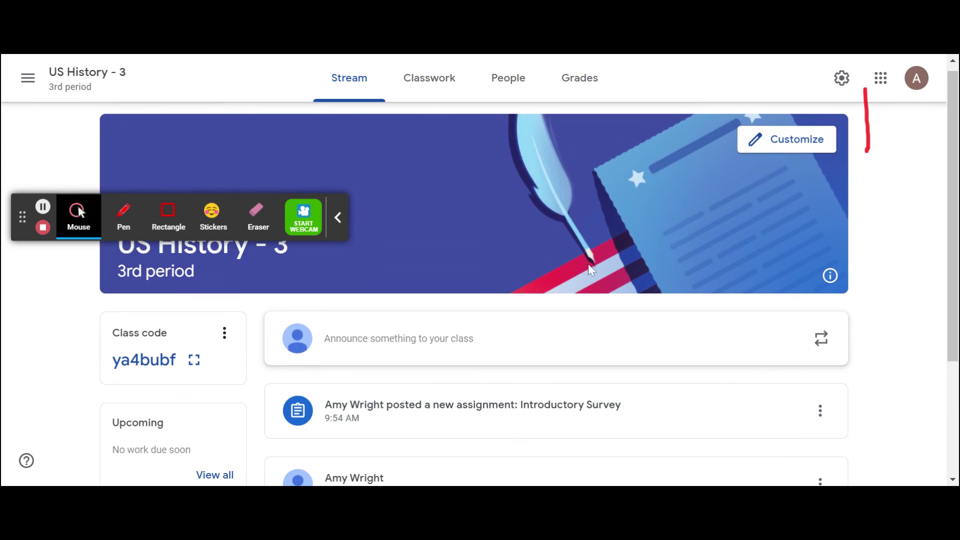
left_click(807, 144)
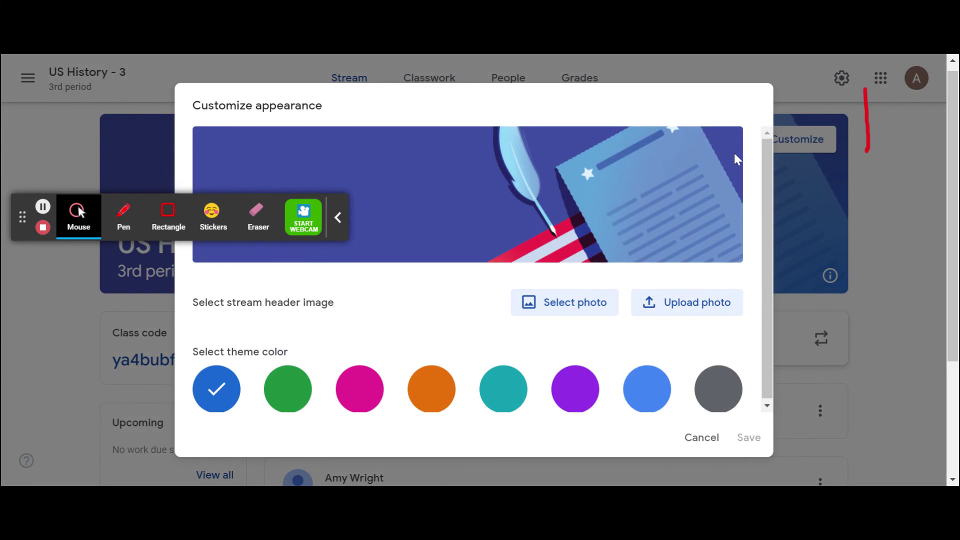
left_click(710, 446)
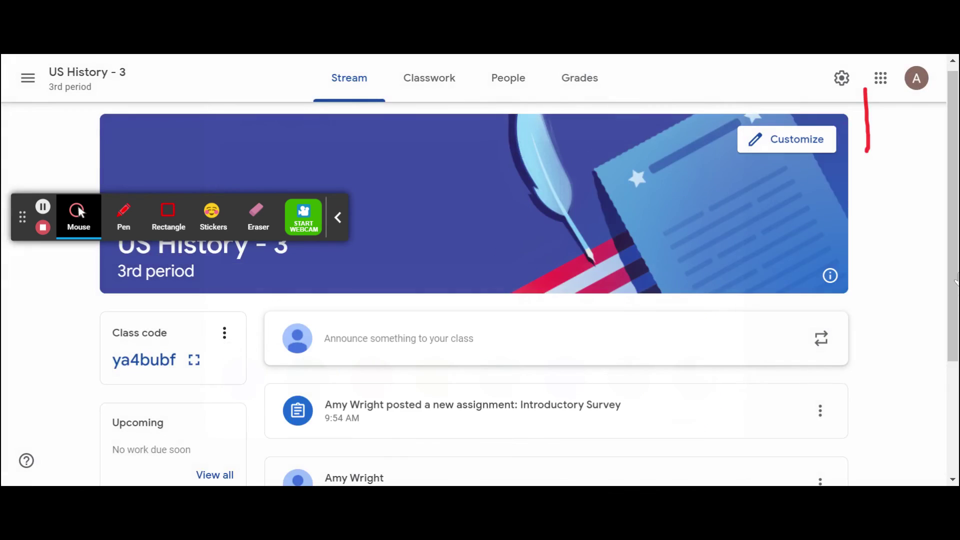
Look through the posts on the US History - 3 Stream and open the Introductory Survey assignment
left_click_drag(953, 272, 956, 391)
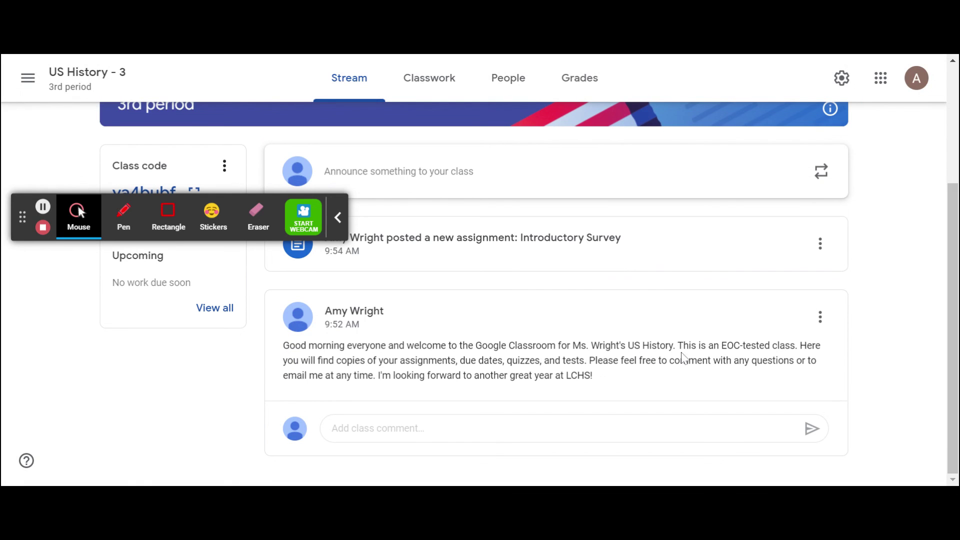
left_click_drag(951, 373, 929, 270)
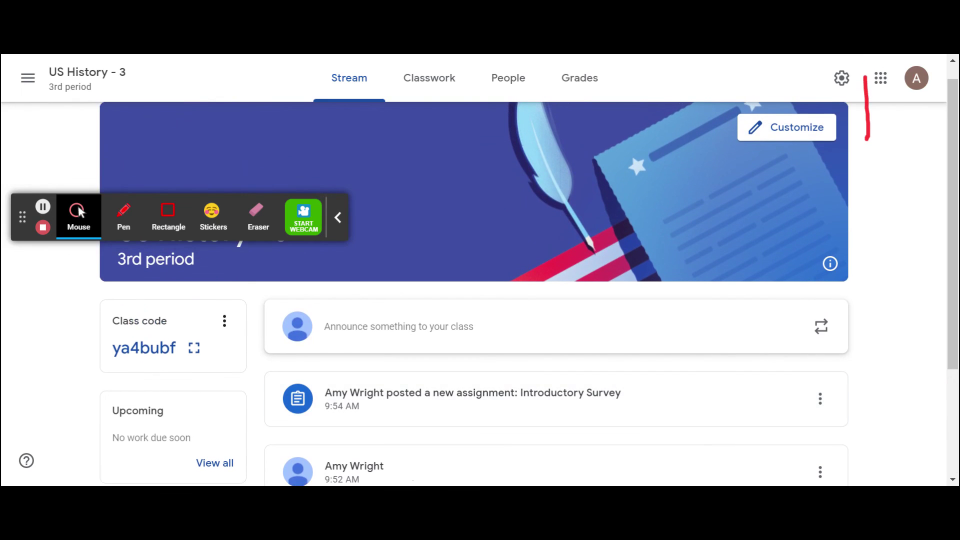
left_click(504, 394)
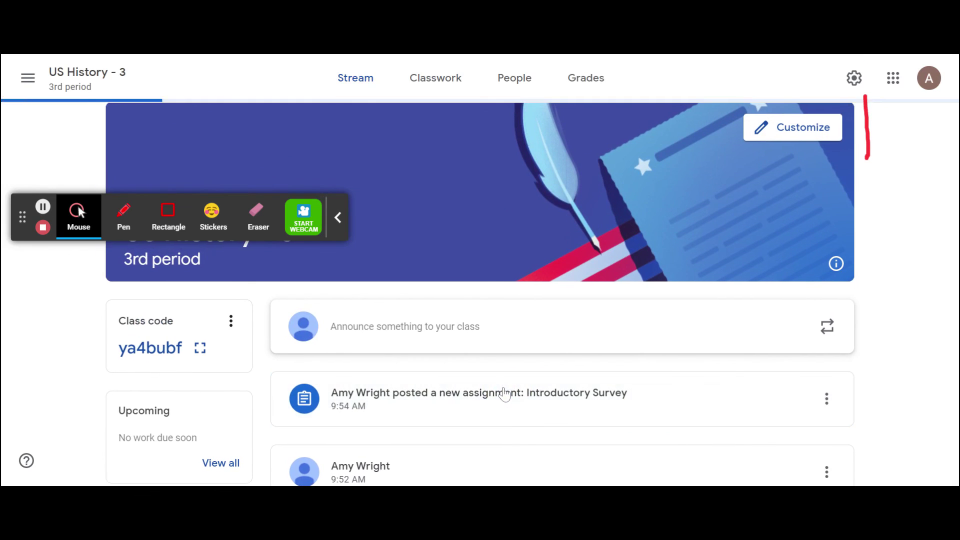